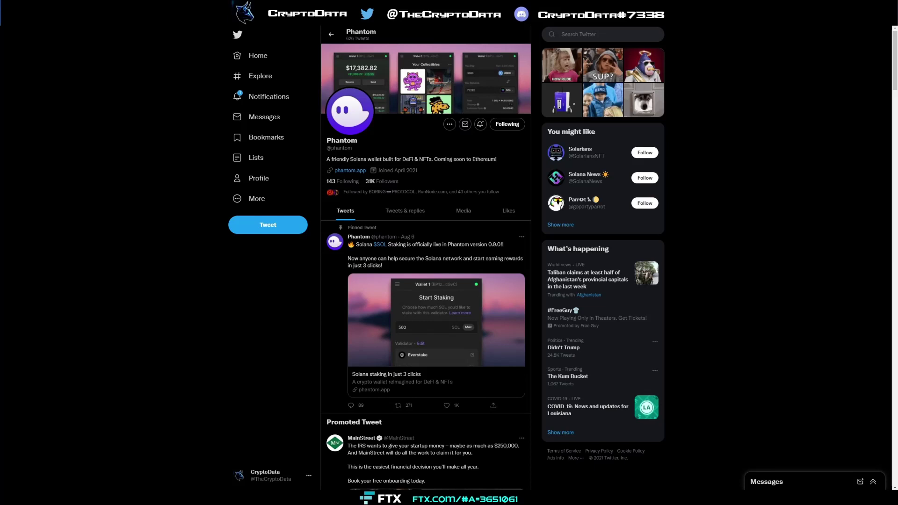
- Open phantom.app from the Twitter bio and skim the overview page
click(354, 171)
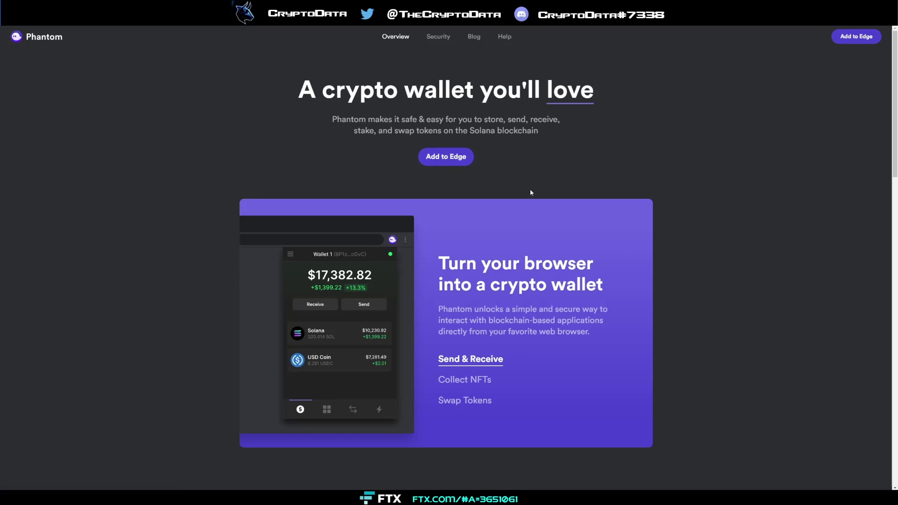
scroll(530, 192, down, 8)
scroll(529, 190, up, 2)
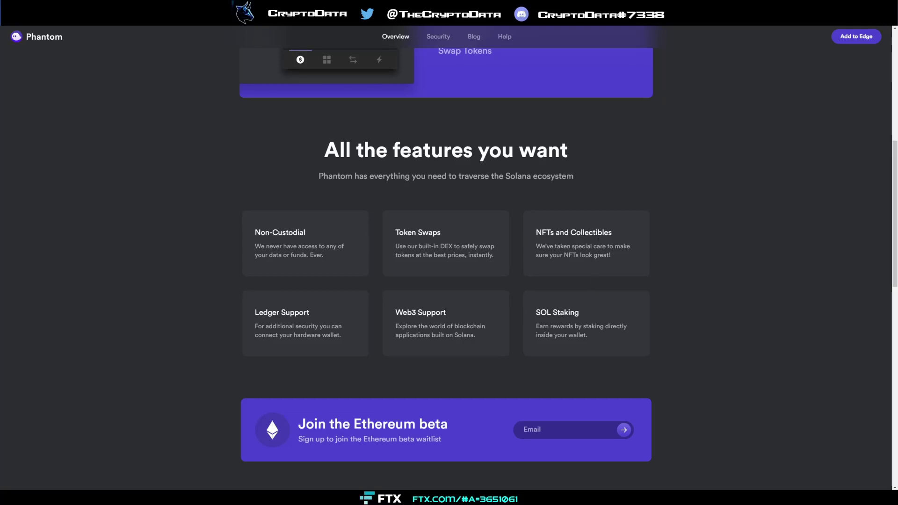
- Highlight the Web3 Support and Ledger Support card titles, then return to the top
drag(447, 312, 395, 312)
click(395, 312)
drag(310, 312, 253, 312)
click(253, 313)
scroll(379, 295, up, 2)
scroll(379, 295, up, 5)
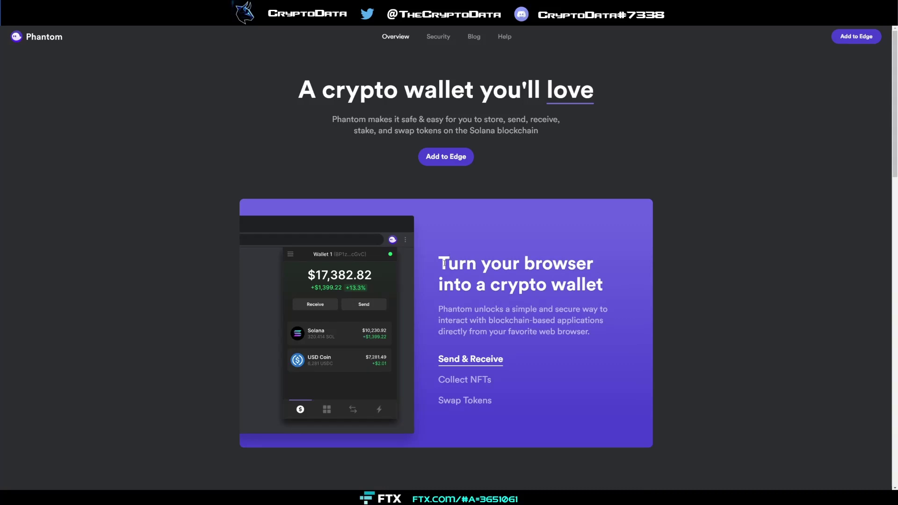
- Open the Security page and highlight 'self-custodial wallet' and the Independently audited heading
click(440, 38)
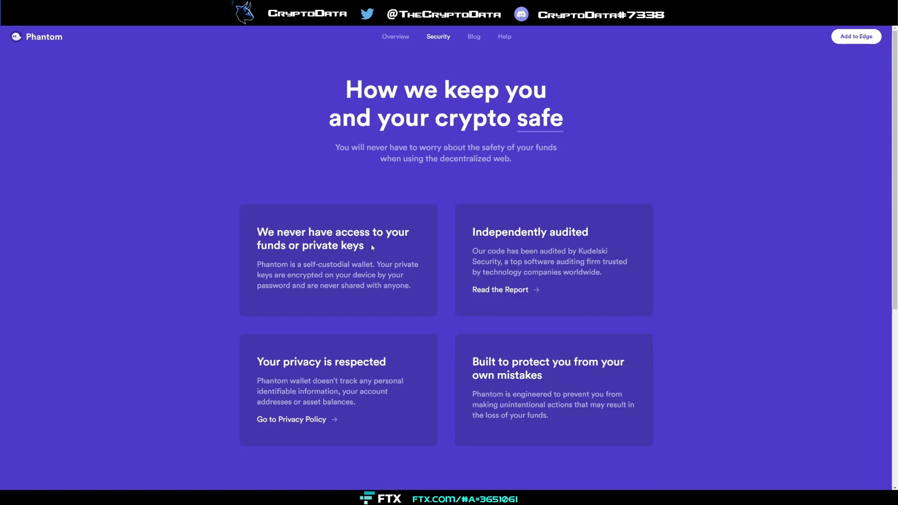
drag(303, 265, 370, 264)
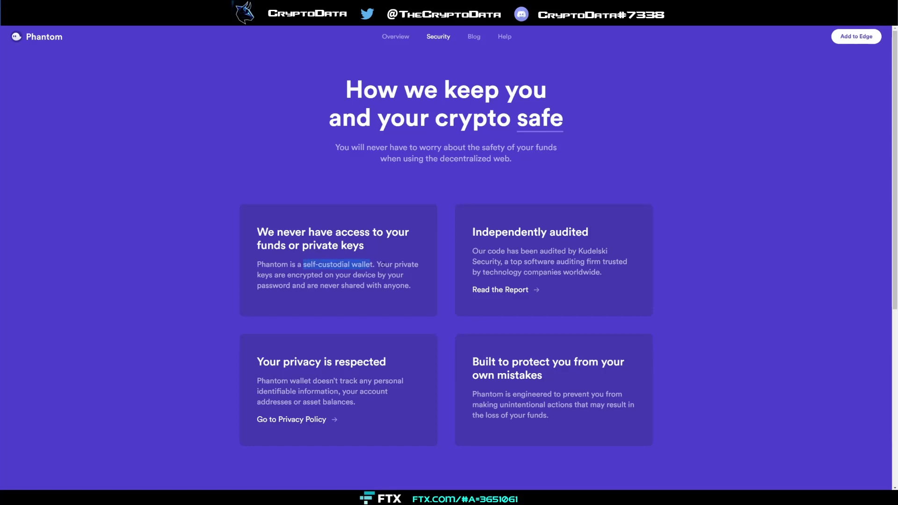
click(311, 280)
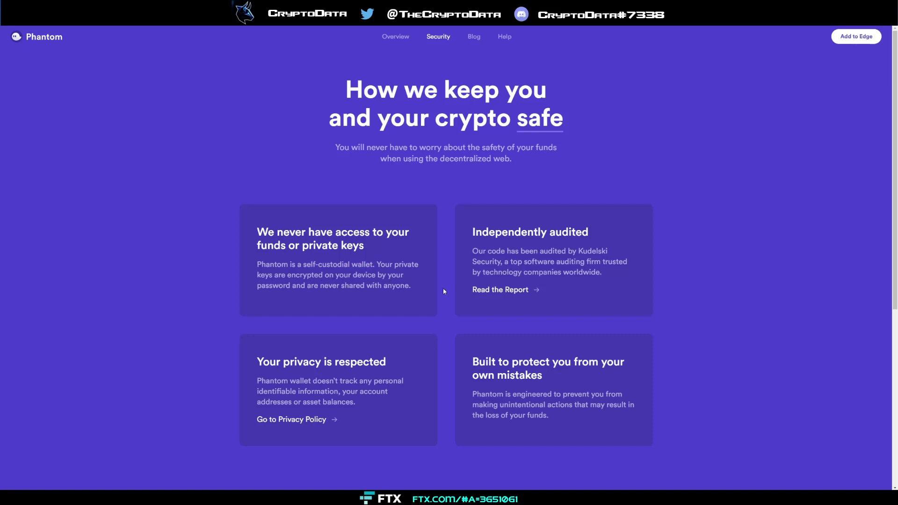
drag(473, 232, 588, 232)
click(588, 233)
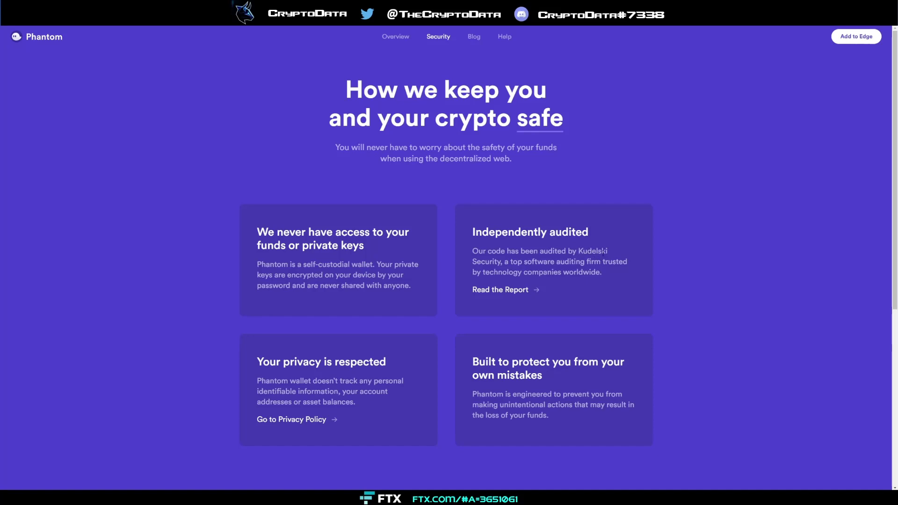
- Read down the security cards to Try Phantom now, then return to the top
scroll(576, 252, down, 2)
drag(472, 162, 571, 162)
click(571, 161)
scroll(522, 220, down, 2)
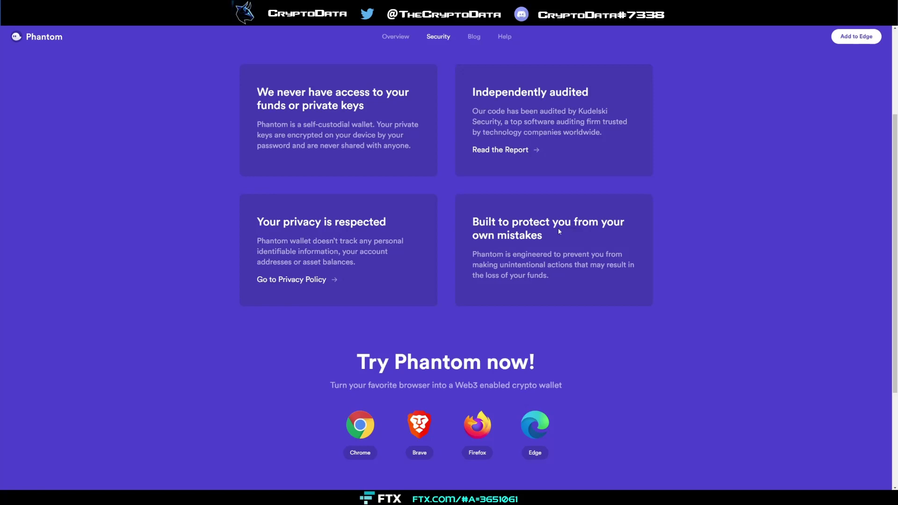
drag(554, 275, 552, 267)
click(553, 267)
scroll(560, 273, down, 5)
scroll(567, 272, up, 2)
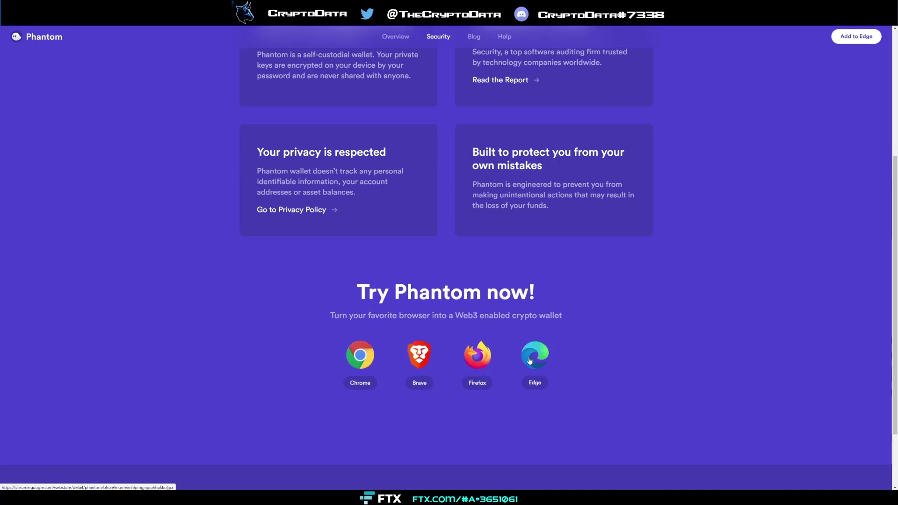
scroll(524, 328, up, 5)
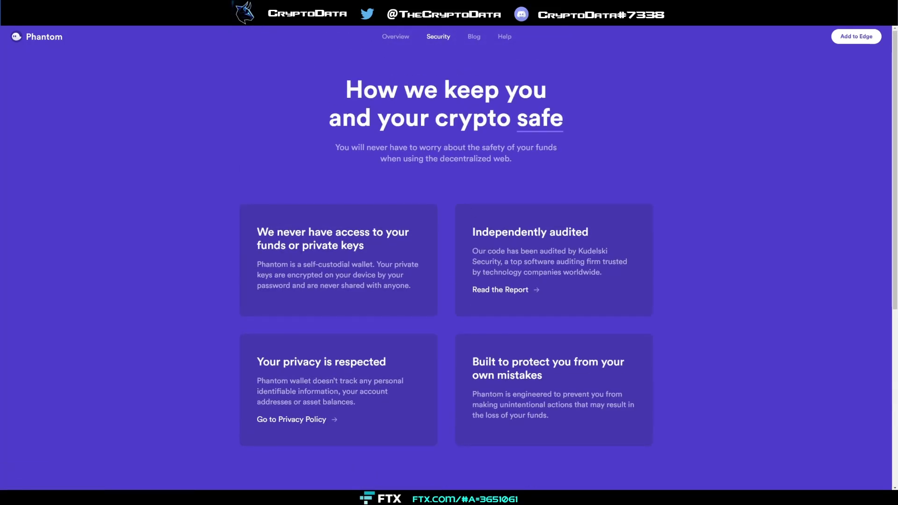
- Show Phantom's Chrome Web Store listing with related wallets like Sollet and Terra Station
click(266, 19)
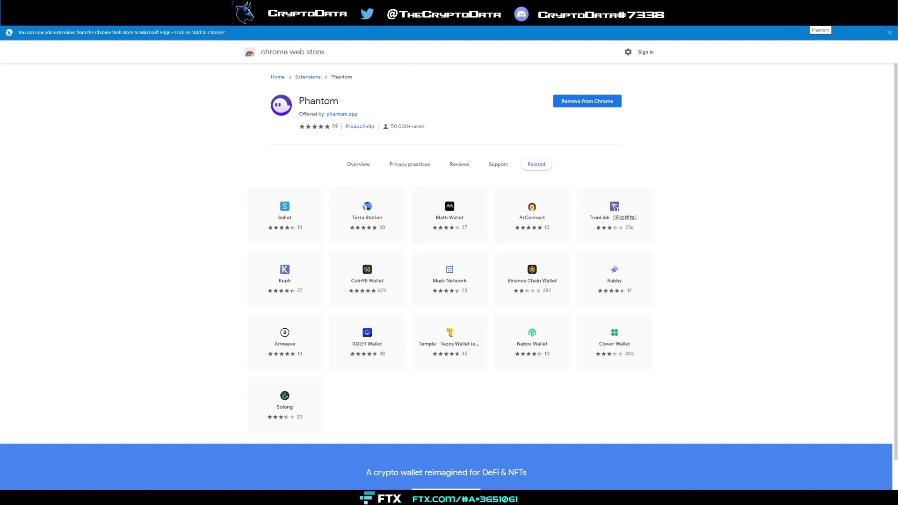
- Switch to Phantom onboarding, preview the Secret Recovery Phrase import screen, and go back
click(670, 35)
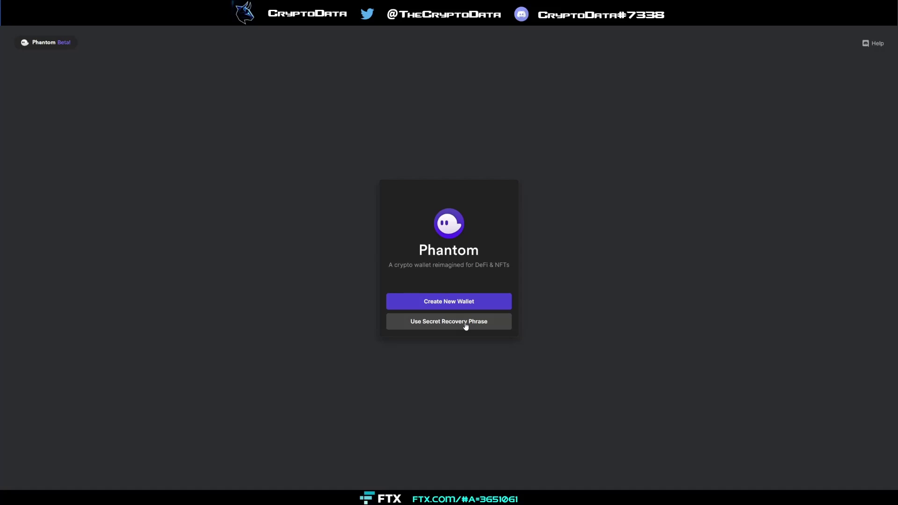
click(466, 327)
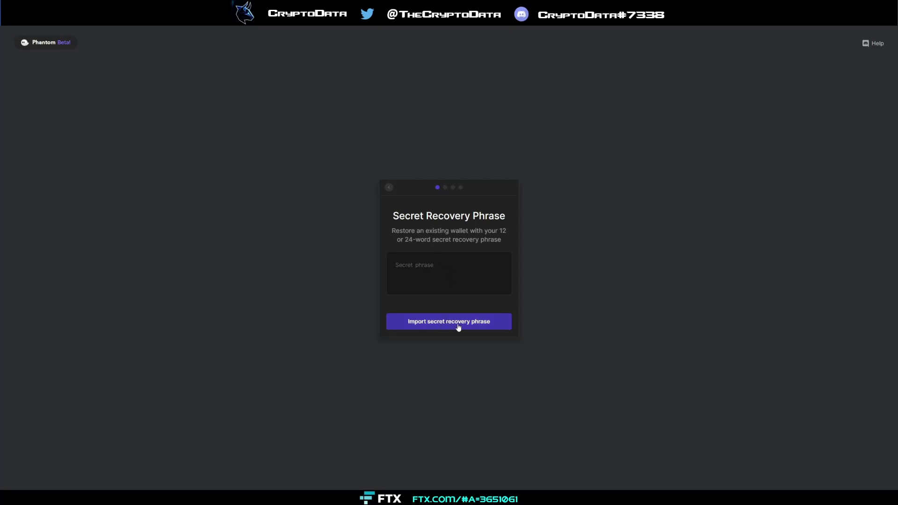
click(481, 274)
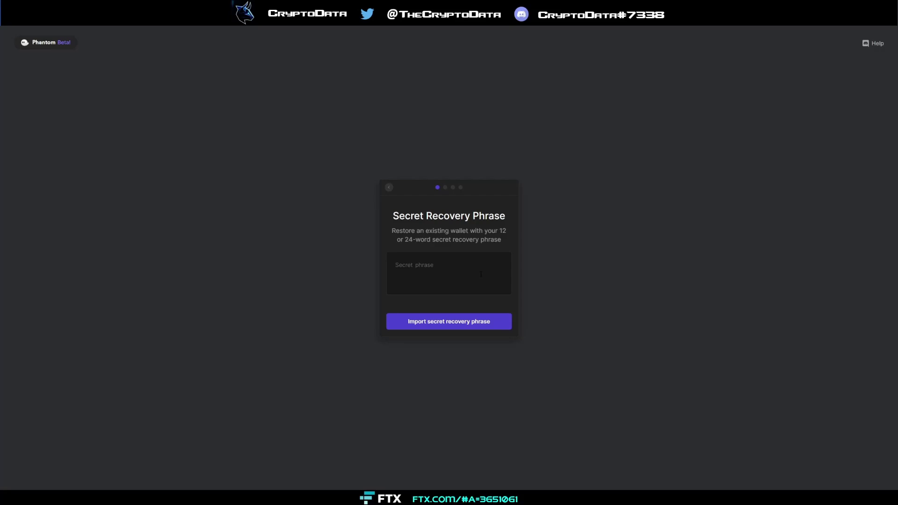
click(388, 188)
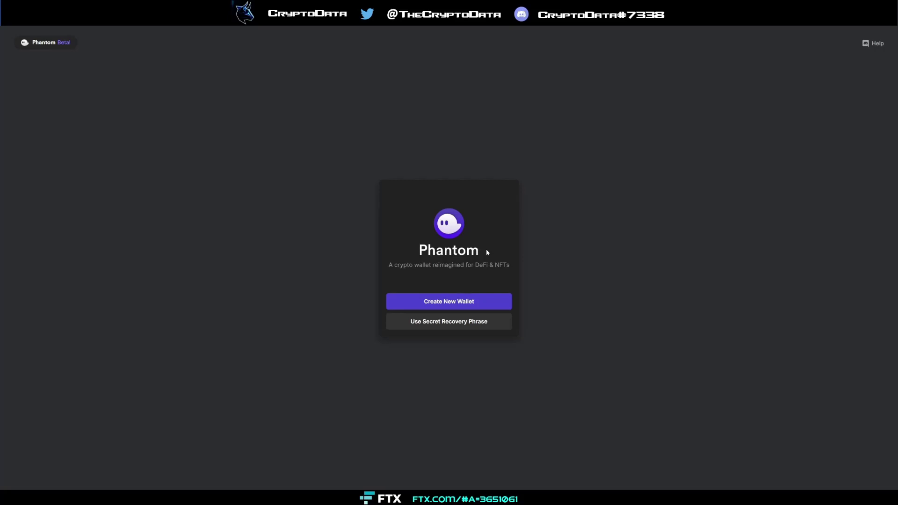
- Create a new wallet and copy its twelve-word secret recovery phrase
click(449, 303)
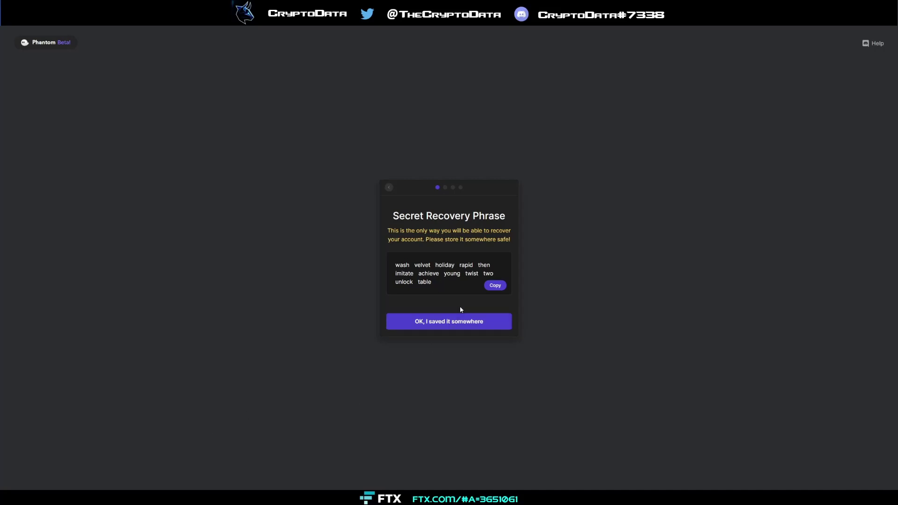
drag(437, 282, 388, 257)
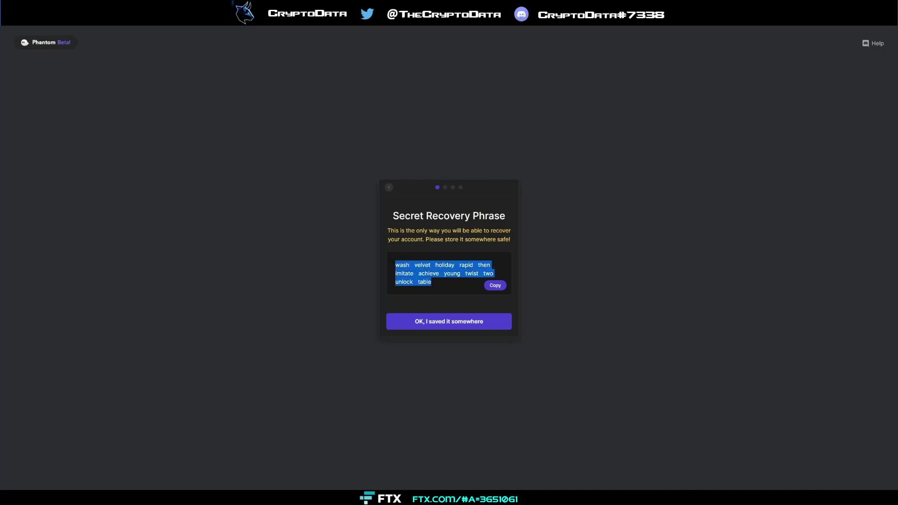
click(497, 289)
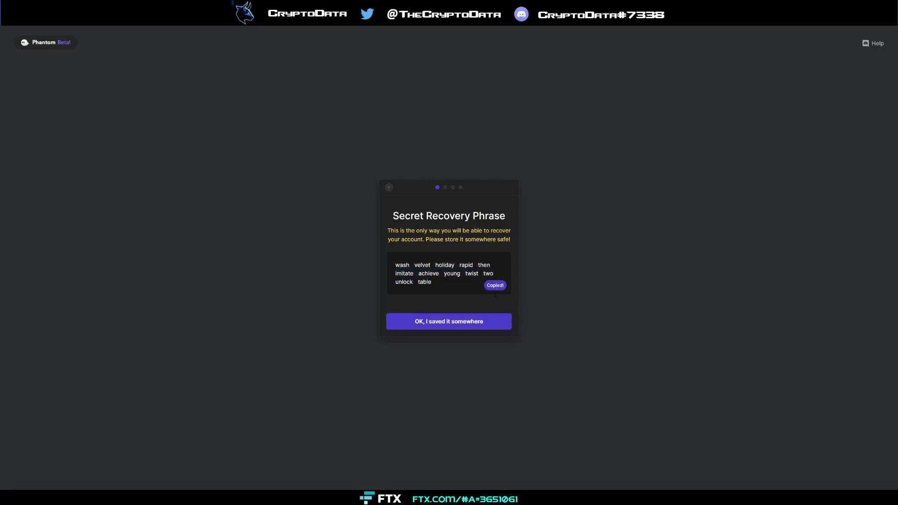
- Confirm the phrase is saved, enter a wallet password and accept the Terms of Service
click(452, 325)
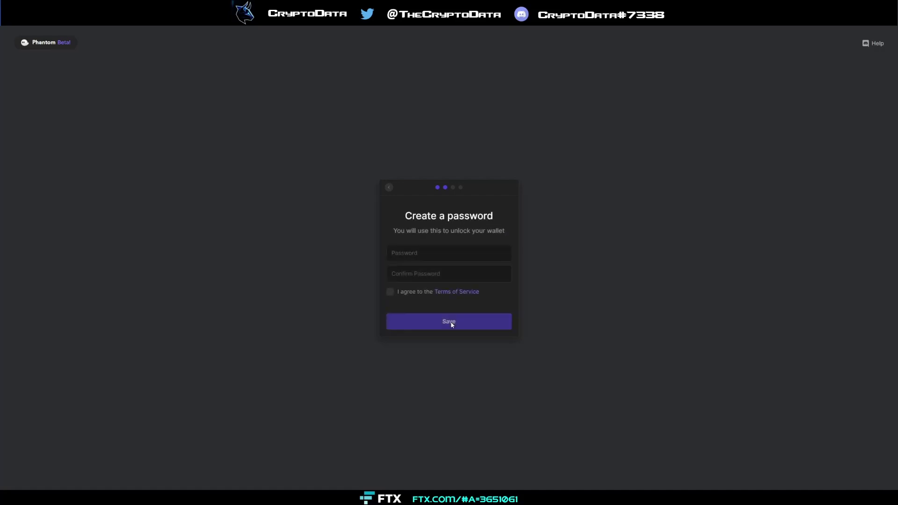
click(437, 254)
text(abcdefab)
click(390, 291)
click(437, 322)
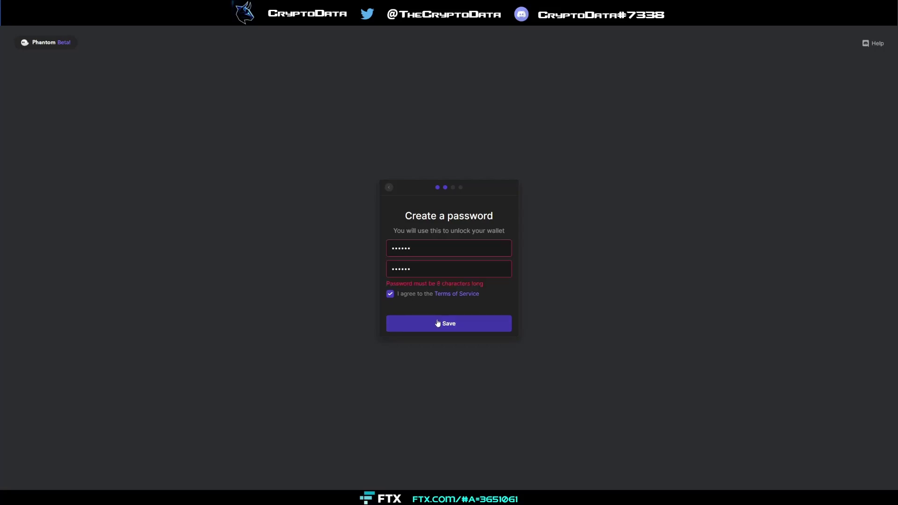
- Correct the password, save it, and finish setup past the keyboard shortcut step
click(427, 247)
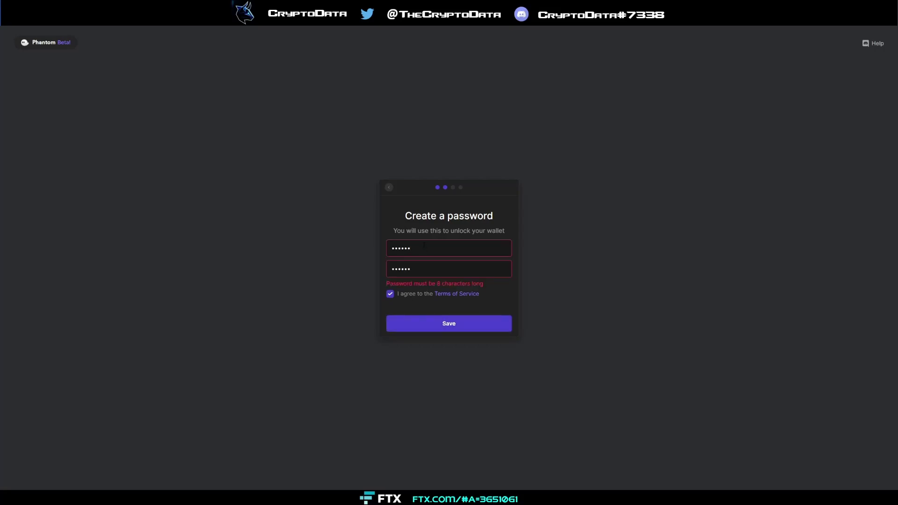
text(abab)
click(462, 323)
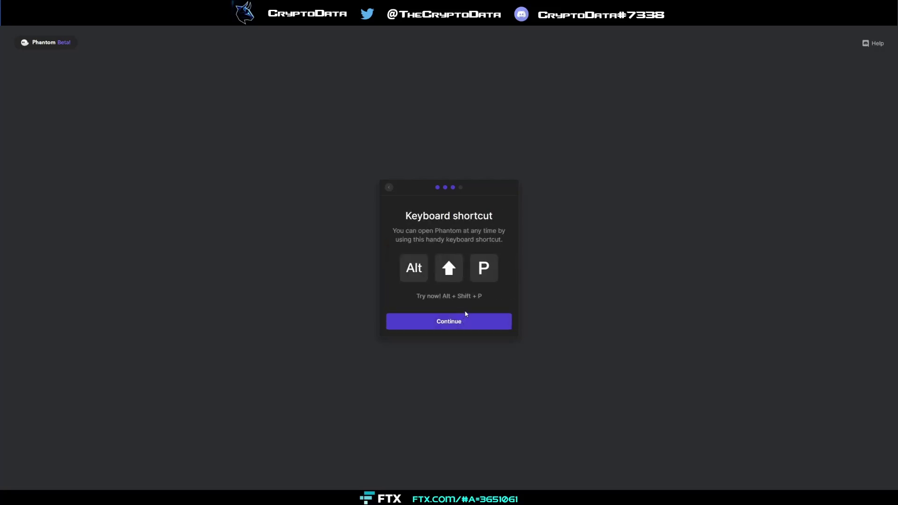
key(Return)
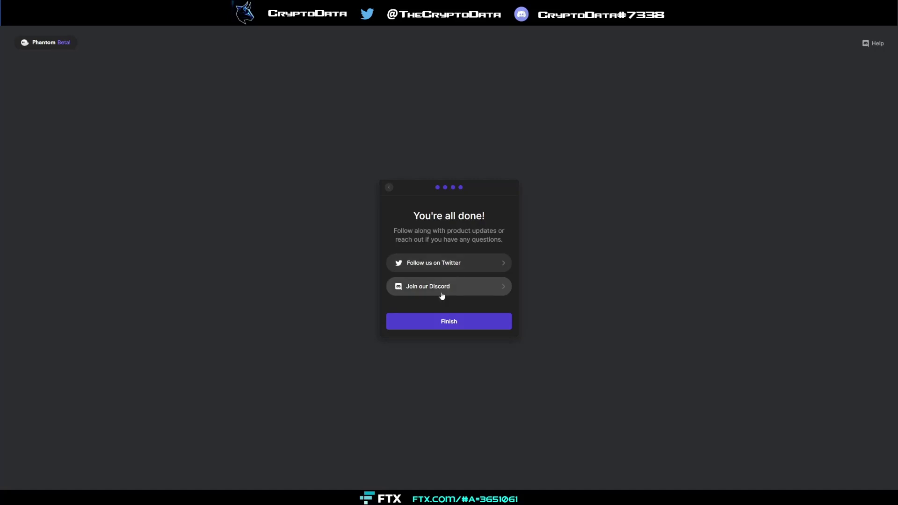
click(450, 326)
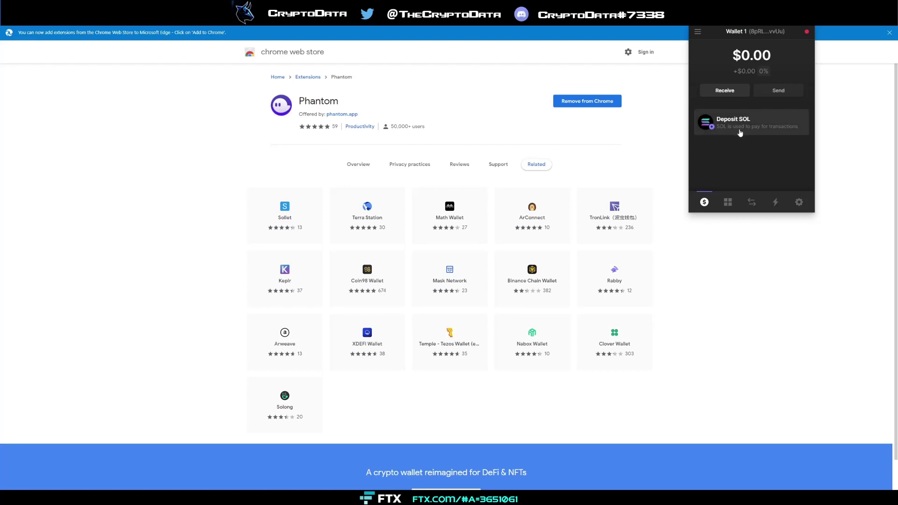
- Copy Wallet 1's SOL deposit address, then close the deposit panel back to home
click(711, 125)
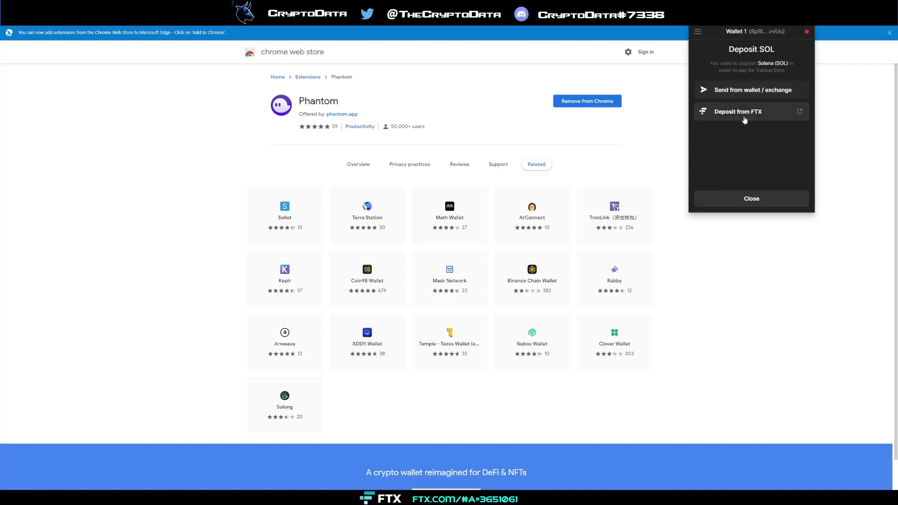
click(748, 91)
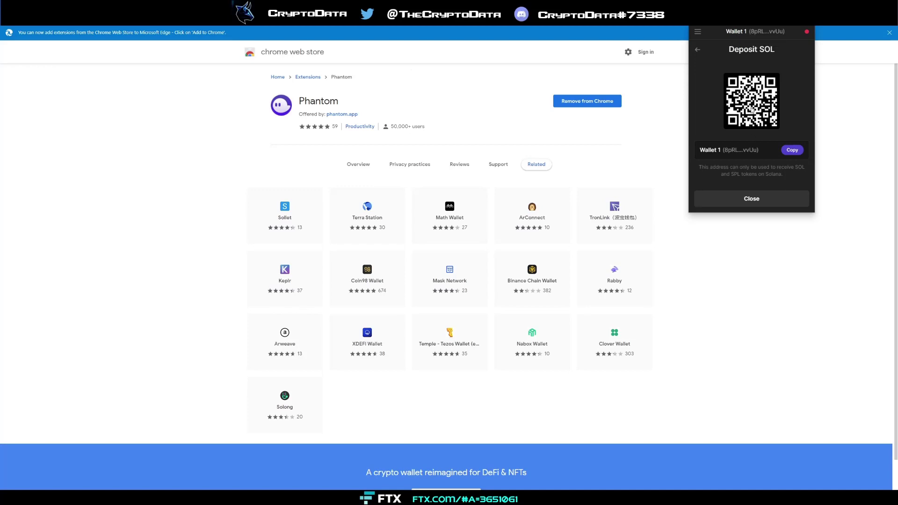
click(788, 152)
click(756, 34)
click(698, 51)
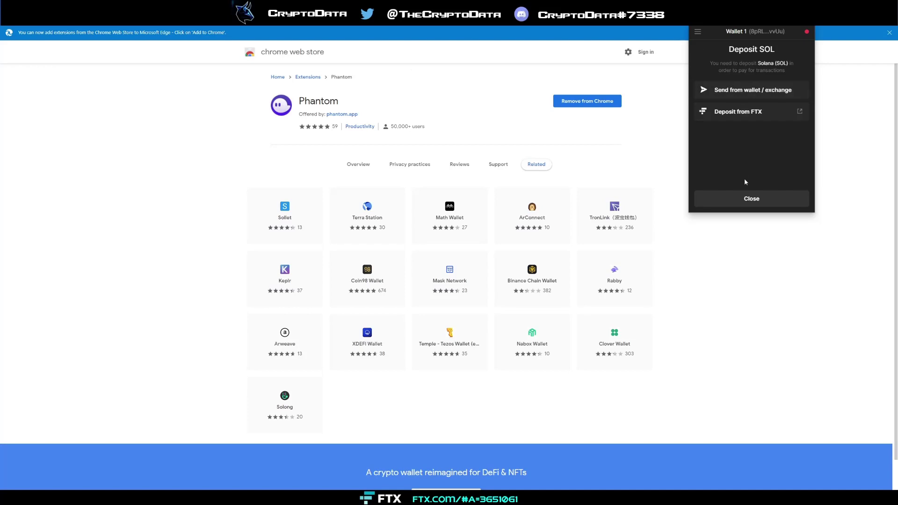
click(747, 198)
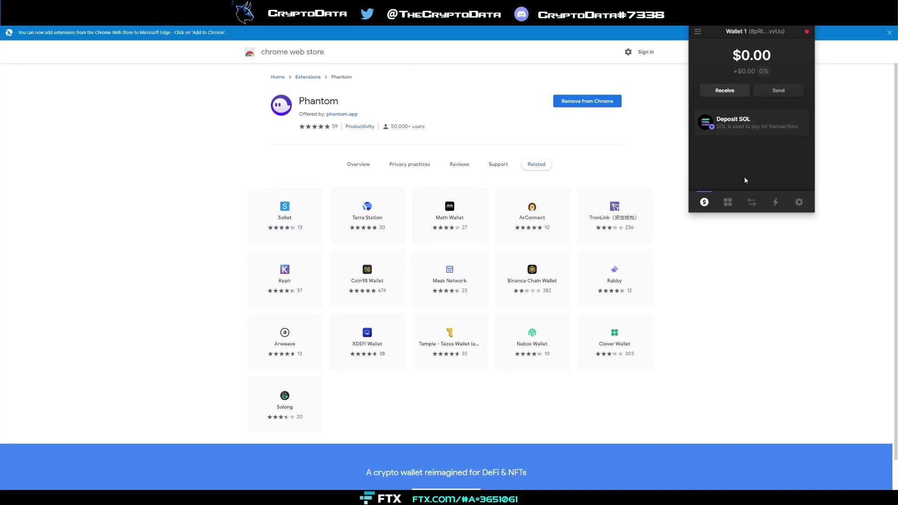
click(730, 202)
click(704, 202)
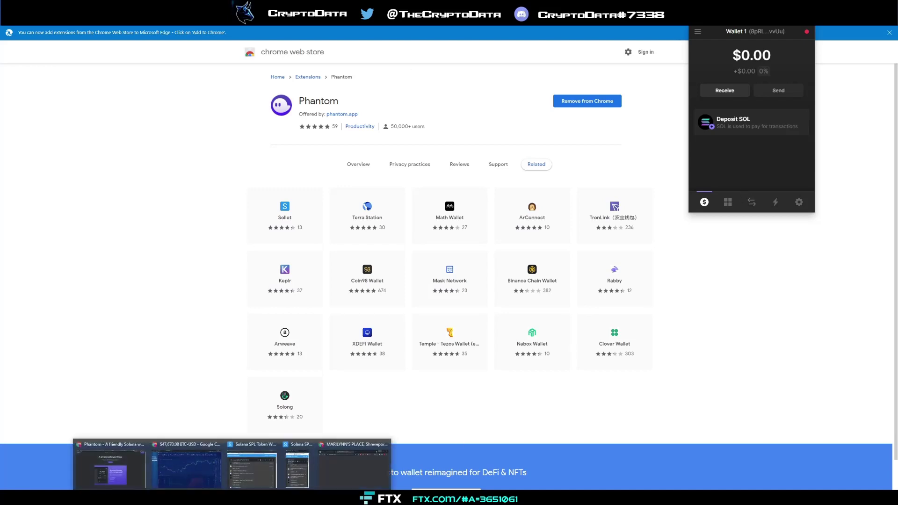
- Switch to the Phantom website window, open the funded Account 1 wallet, and check its account list
click(261, 463)
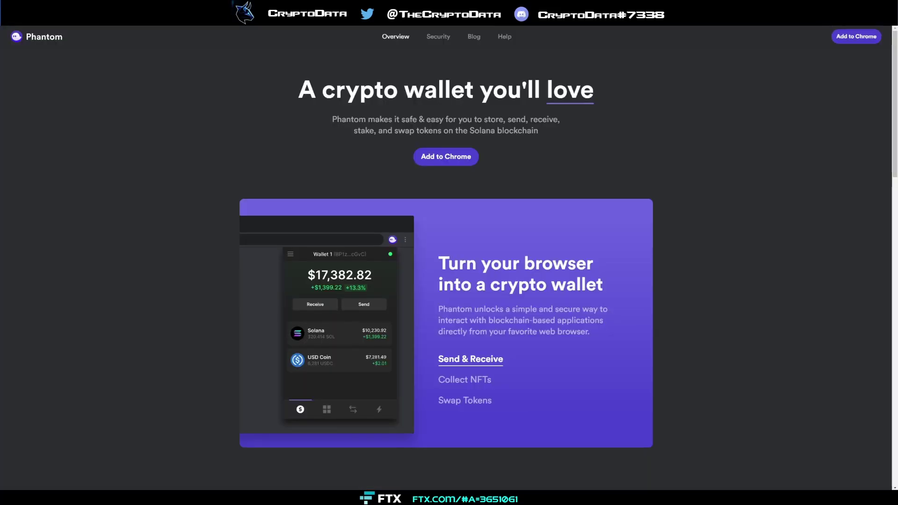
click(835, 37)
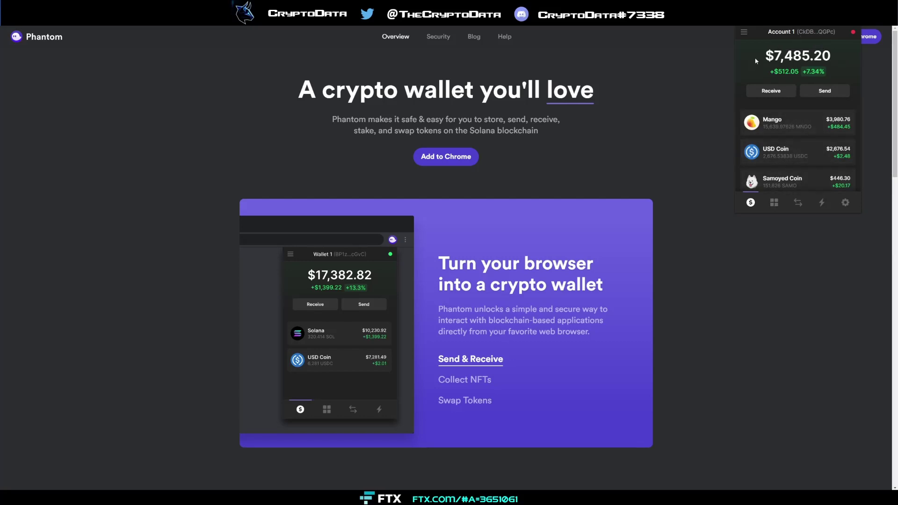
click(743, 32)
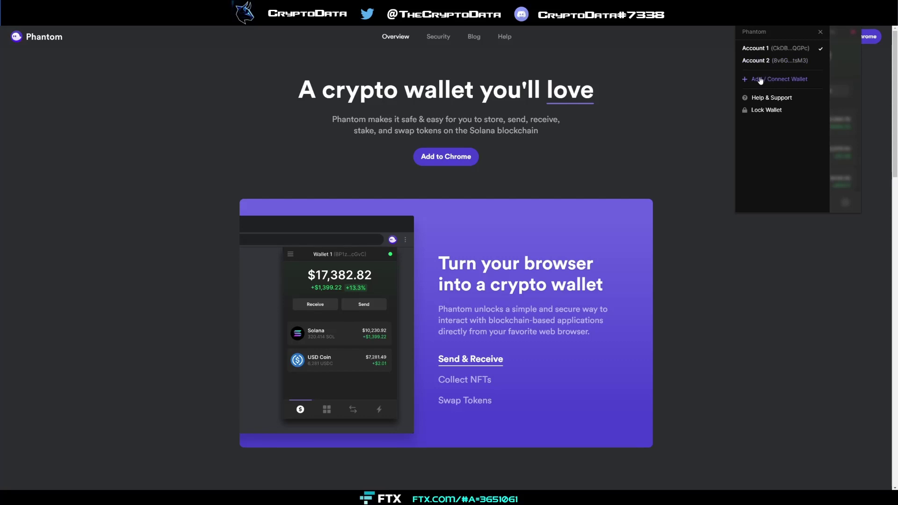
click(839, 122)
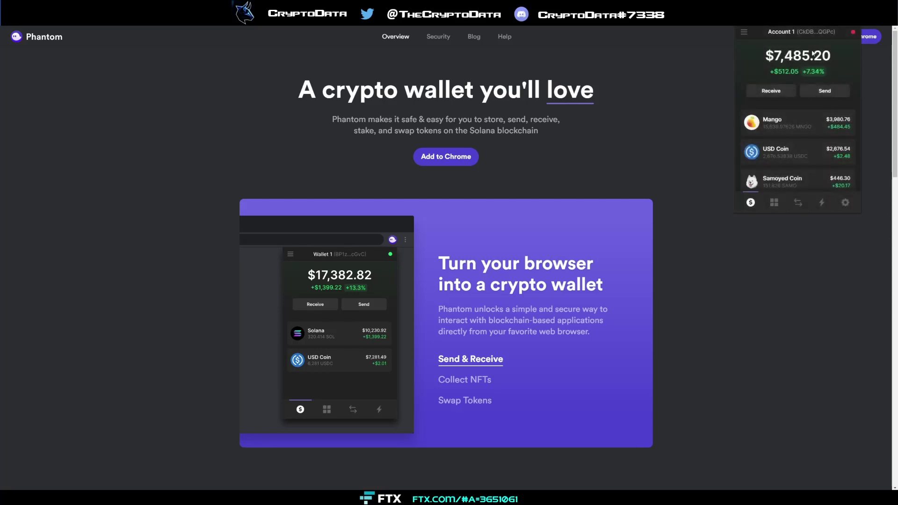
- View Account 1's single collectible NFT, then bring up the USDC-to-SOL swap form
click(774, 205)
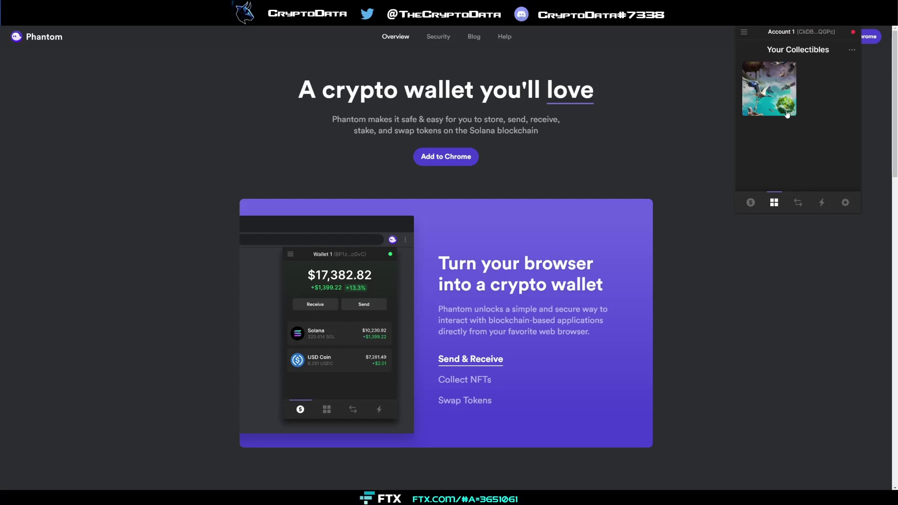
click(797, 203)
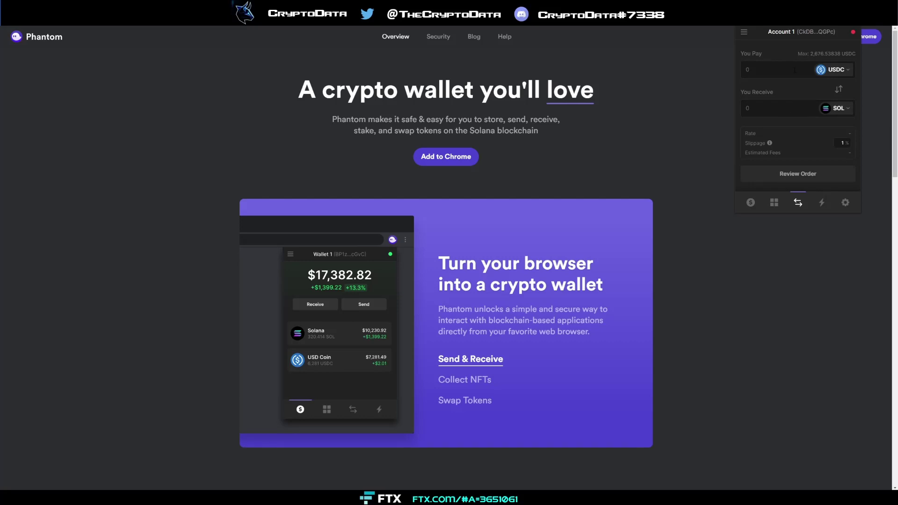
- Enter 100 USDC to pay and check the ~2.2467 SOL quote and $0.00044 fee
text(100)
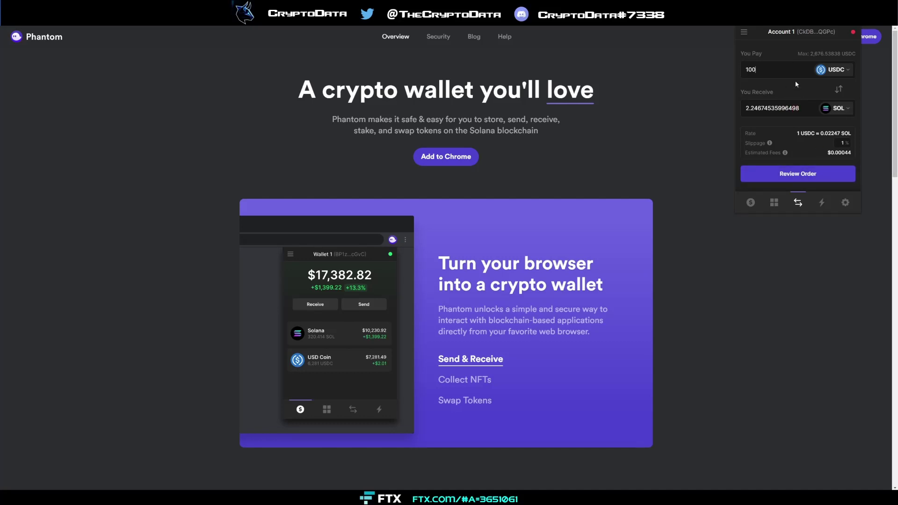
mouse_move(765, 157)
- Show Account 1's Recent Activity and scroll through its past transactions, all marked Success
click(820, 204)
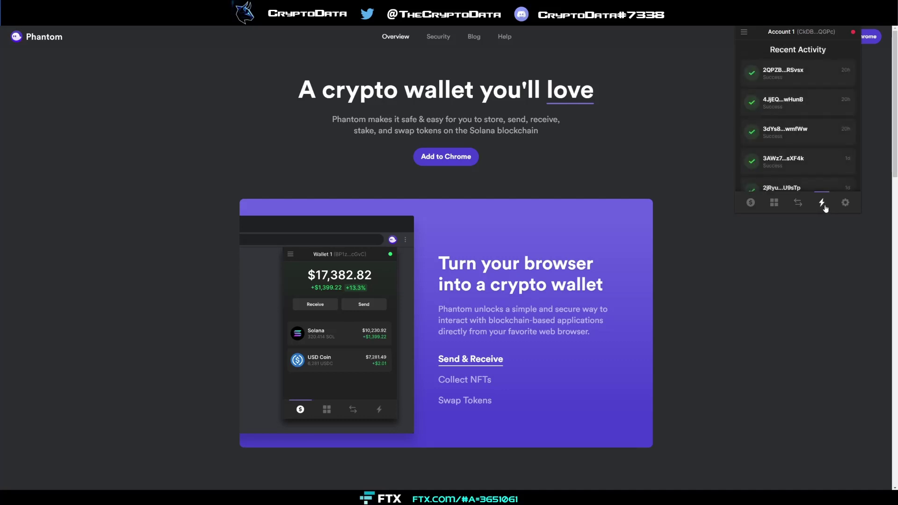
scroll(811, 79, down, 10)
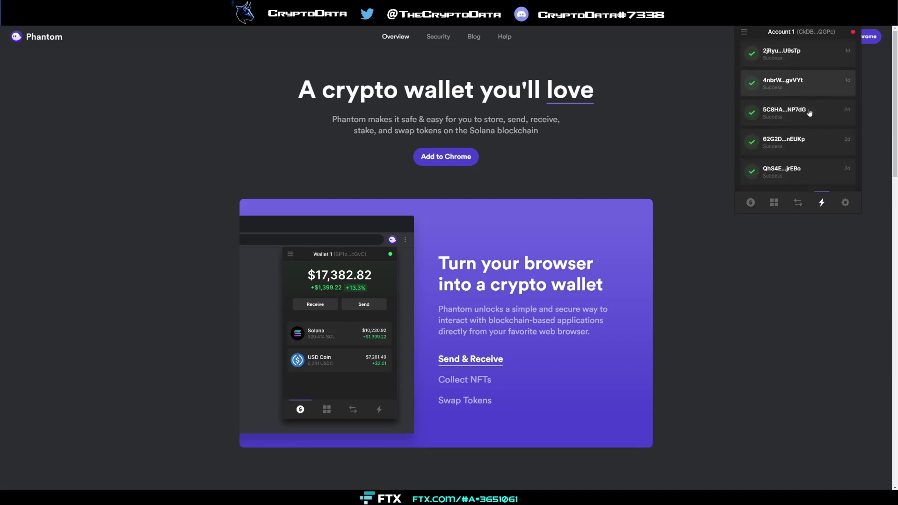
scroll(811, 124, up, 10)
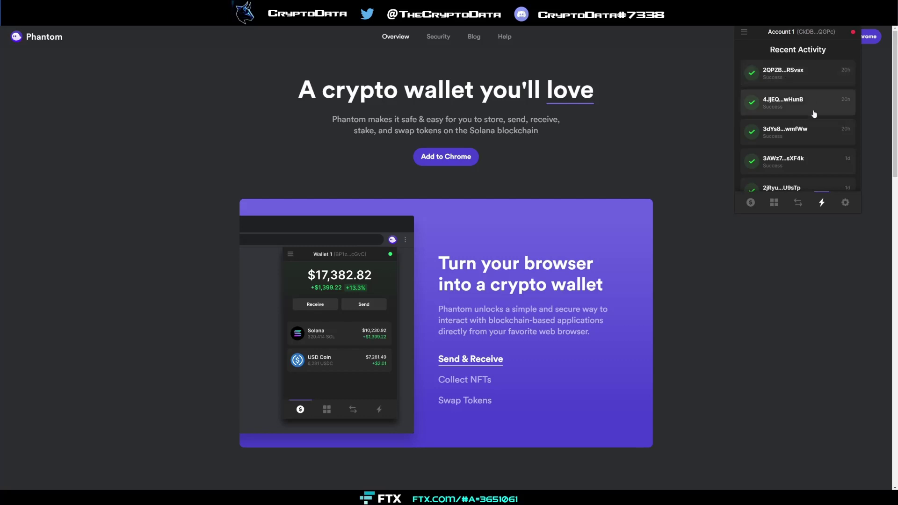
- In Settings, rename the account to 'Main Wallet', then replace that name with 'FTX Wallet'
click(847, 209)
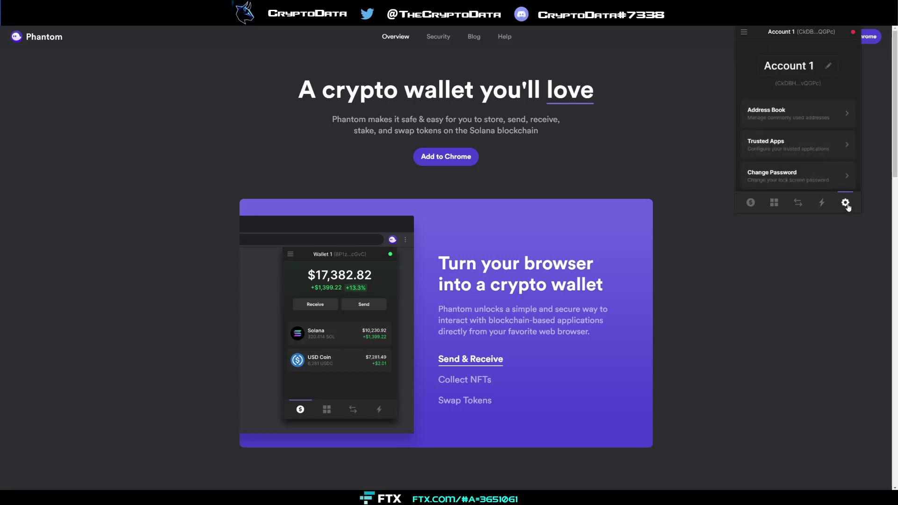
click(828, 67)
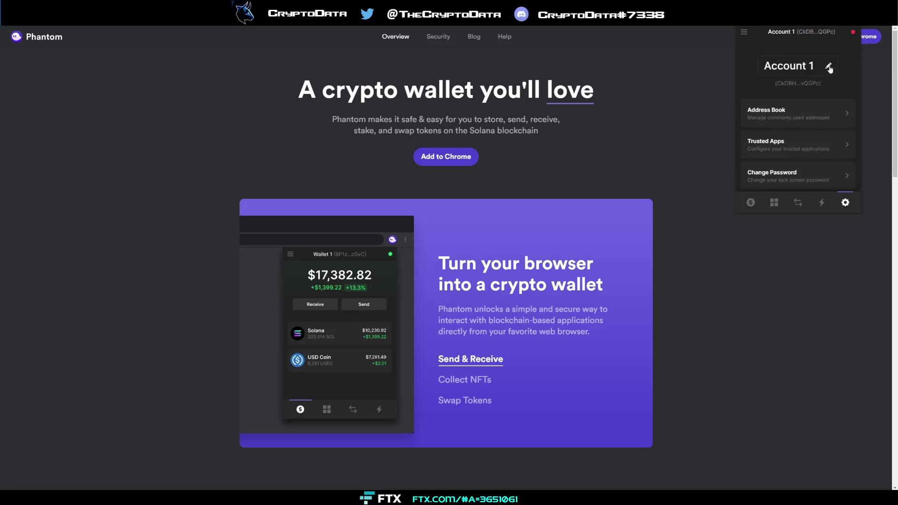
key(ctrl+a)
key(BackSpace)
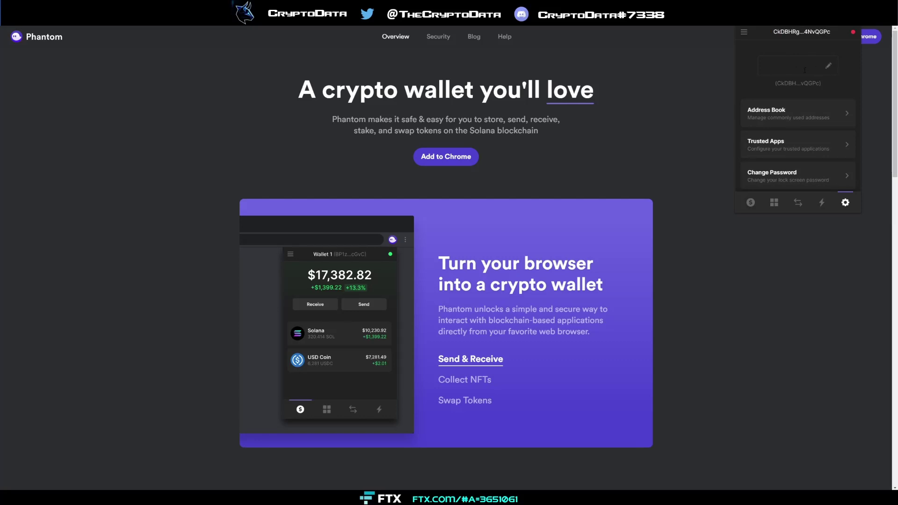
text(Main Wallet)
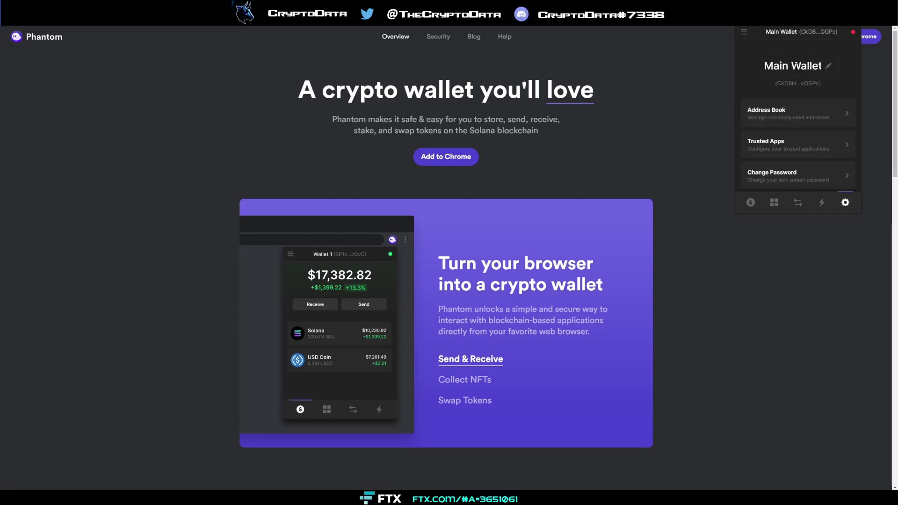
drag(763, 65, 821, 65)
text(FT)
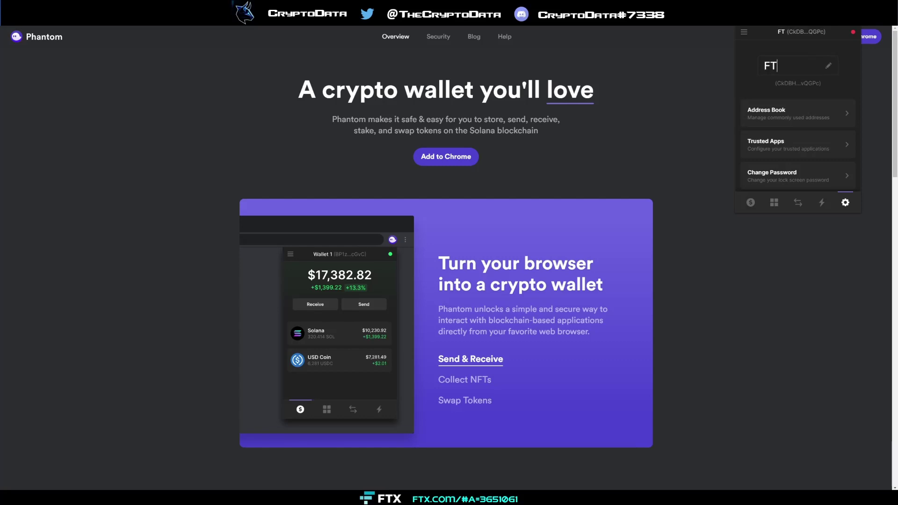
text(X Wallet)
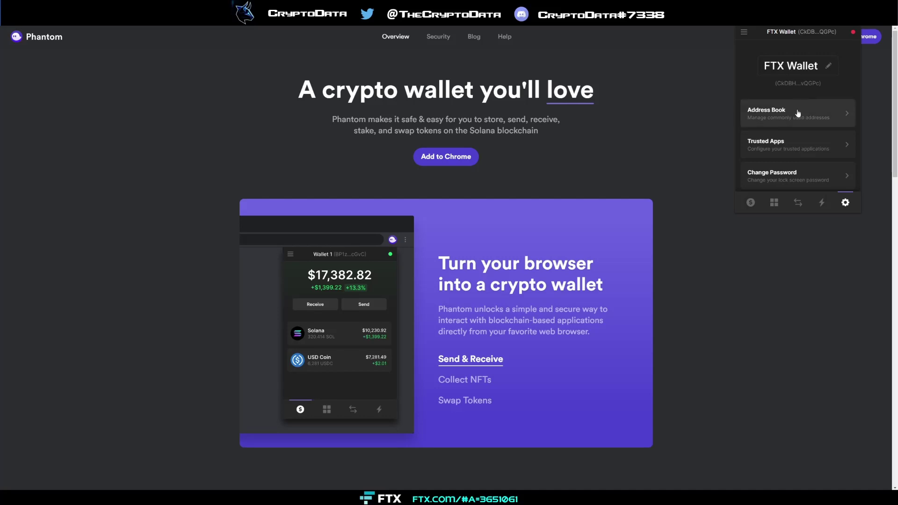
click(788, 146)
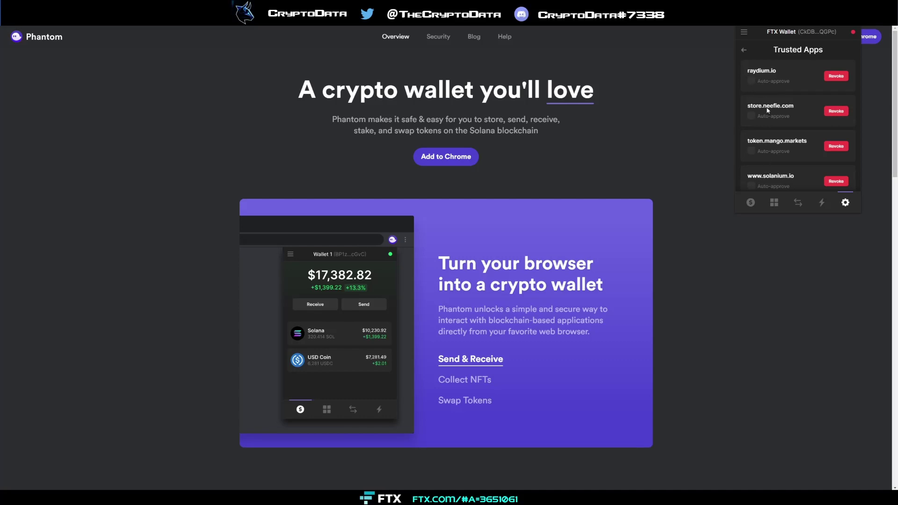
scroll(778, 119, down, 1)
scroll(792, 120, up, 1)
- Back in the settings list, open the Change Password form and cancel it without changes
click(743, 50)
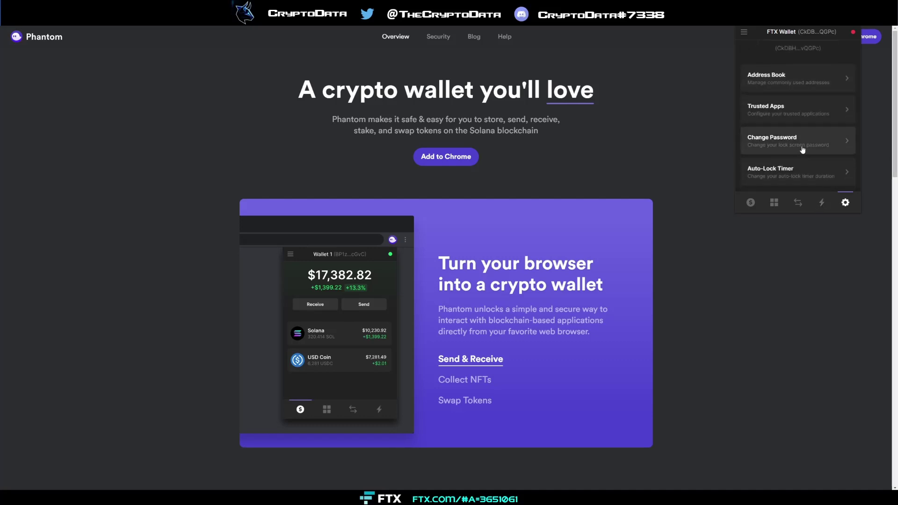
click(802, 147)
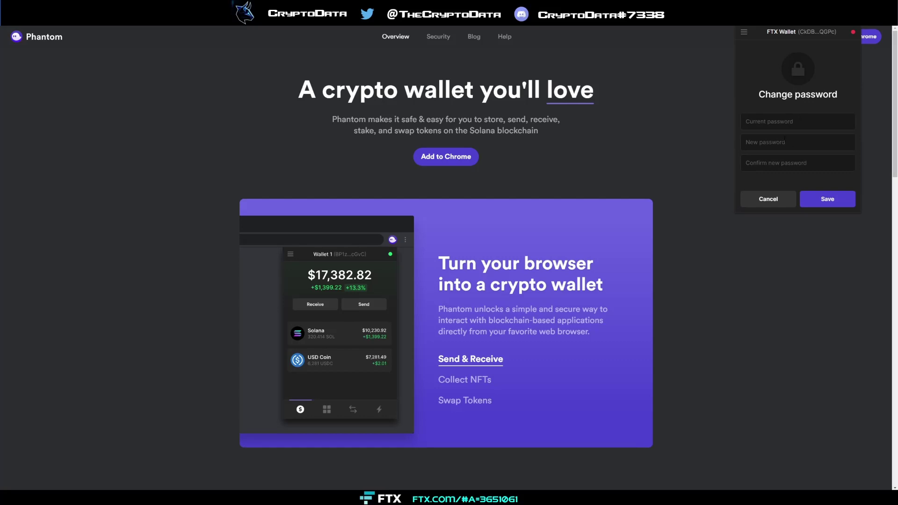
click(777, 199)
- Open the Auto-Lock Timer and change the idle minutes from 15 to 1
scroll(800, 157, down, 3)
click(795, 96)
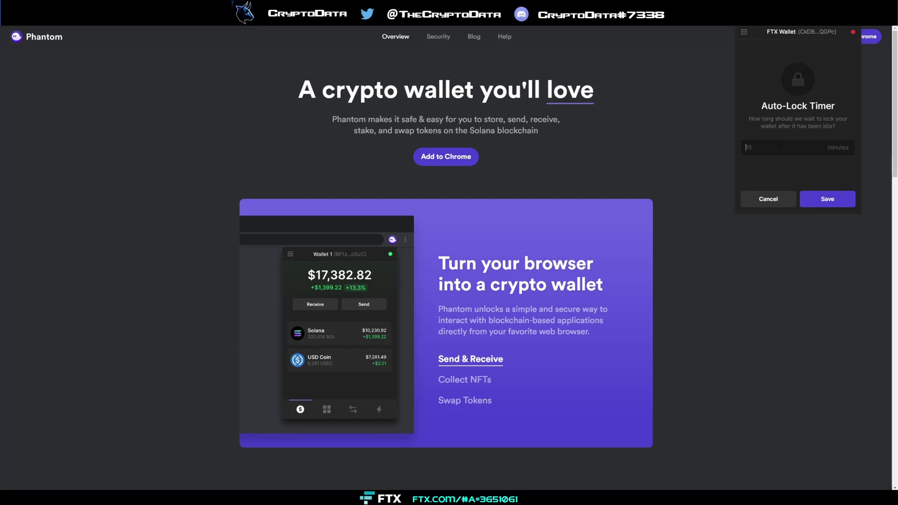
text(1)
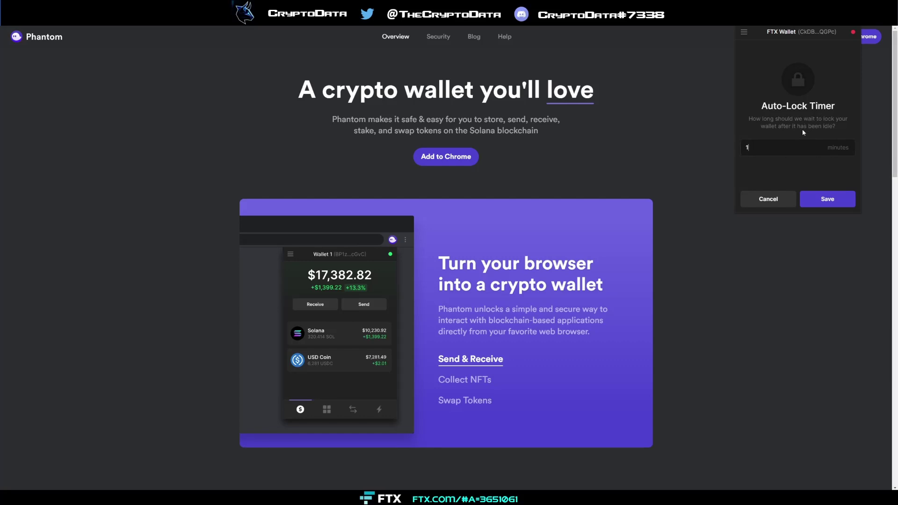
- Discard the auto-lock edit and scroll FTX Wallet's settings list to the bottom and back to the top
click(768, 199)
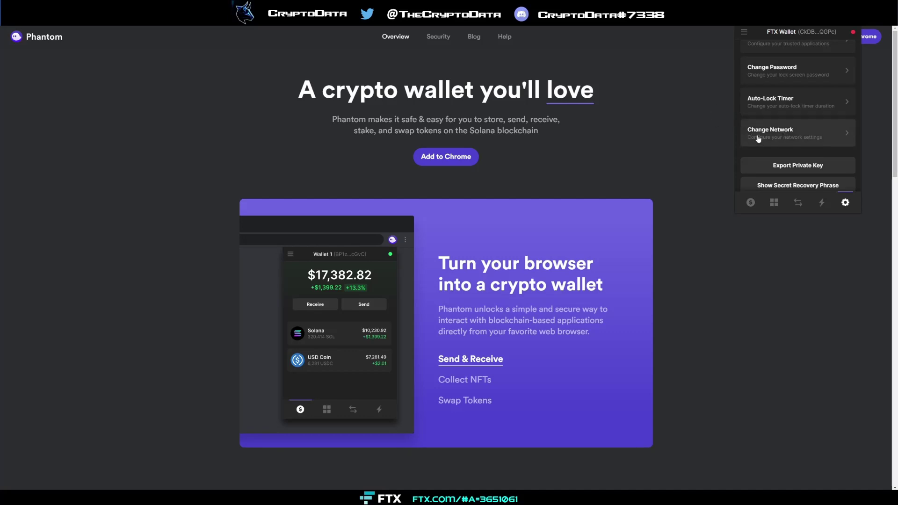
scroll(758, 136, down, 1)
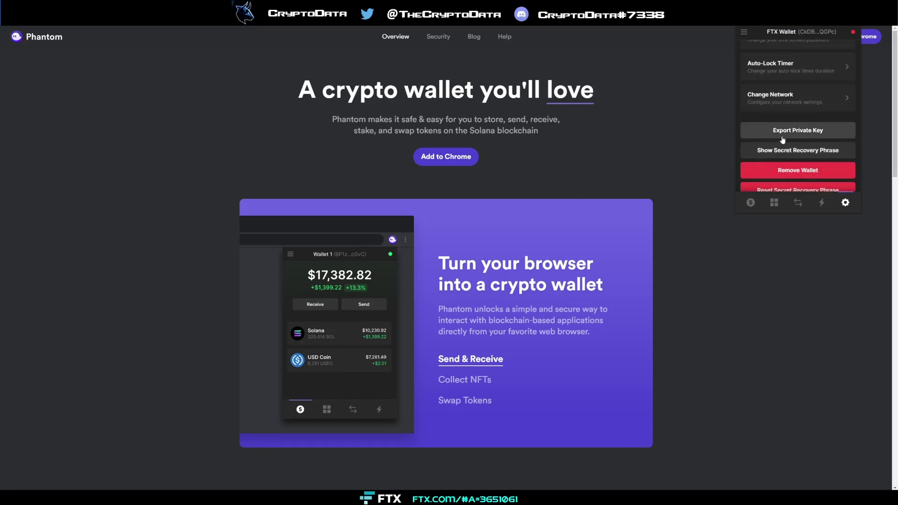
scroll(788, 147, down, 1)
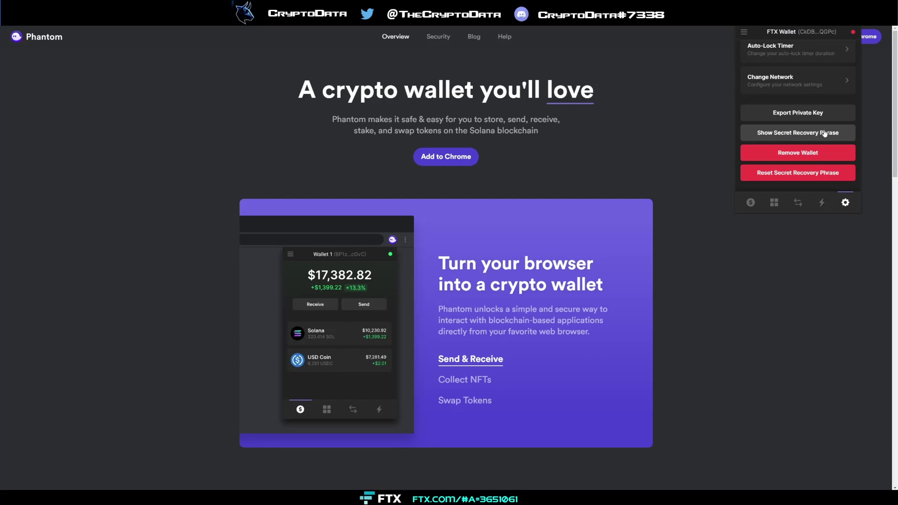
scroll(808, 169, up, 1)
scroll(808, 168, up, 4)
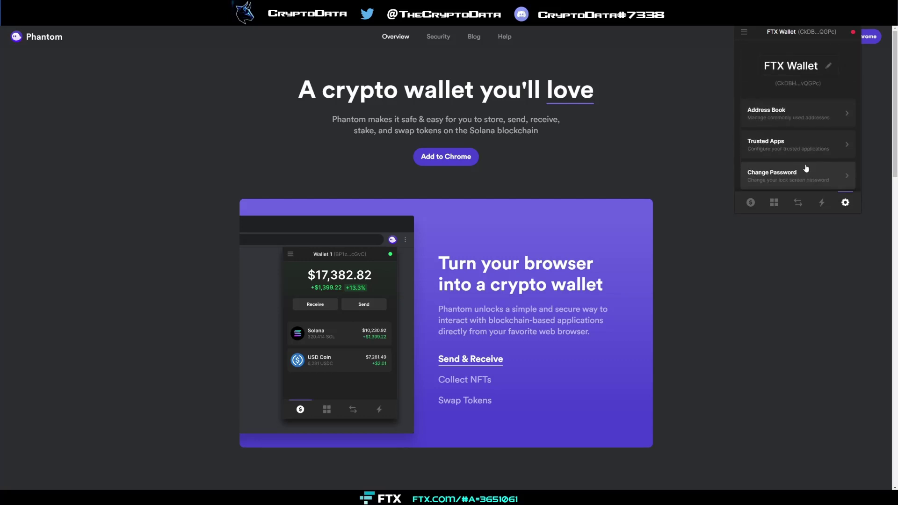
- Tour the balance, collectibles and swap views, ending on the $7,492.32 balance with its token holdings
click(750, 204)
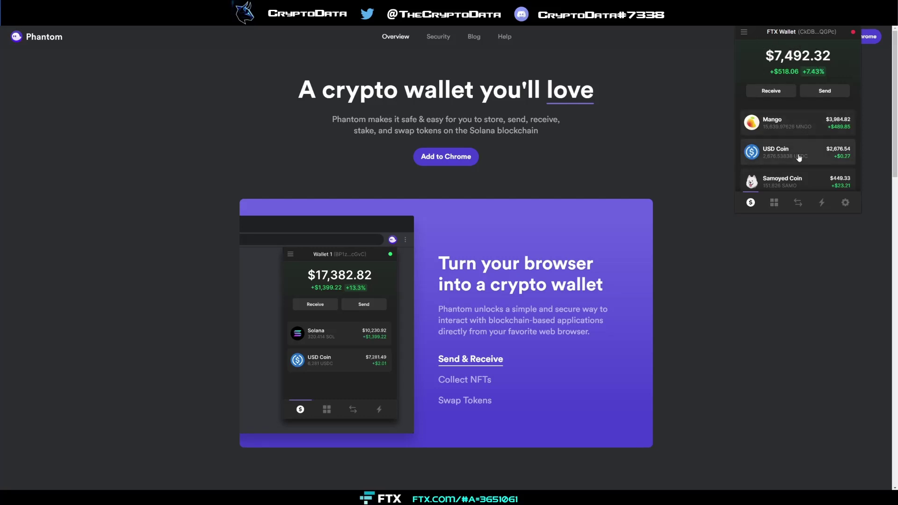
click(776, 205)
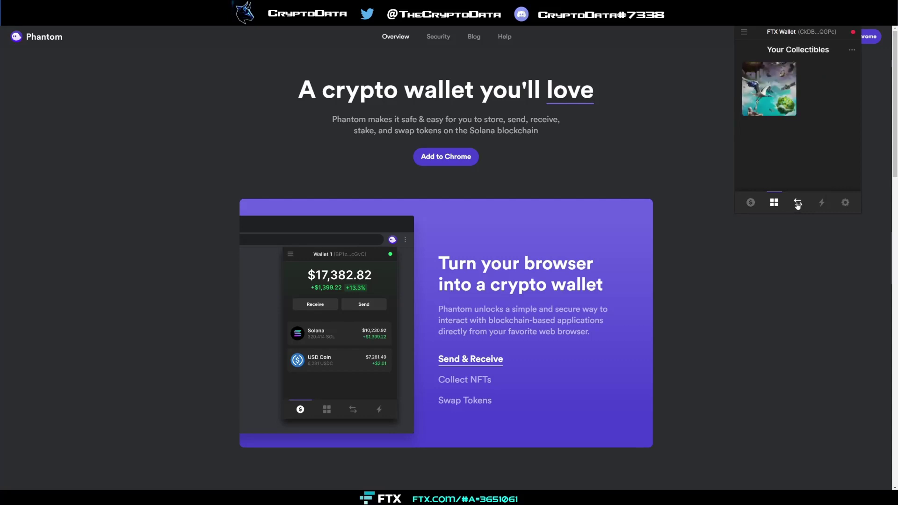
click(797, 203)
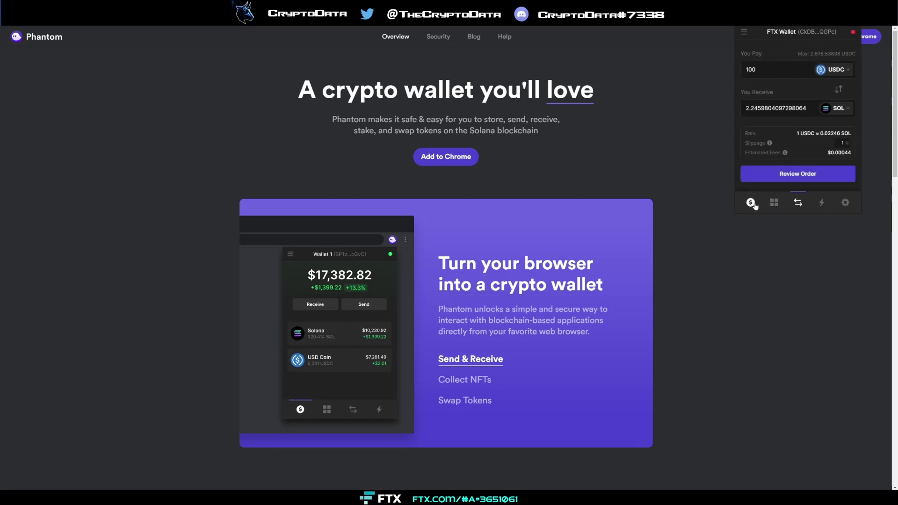
click(751, 203)
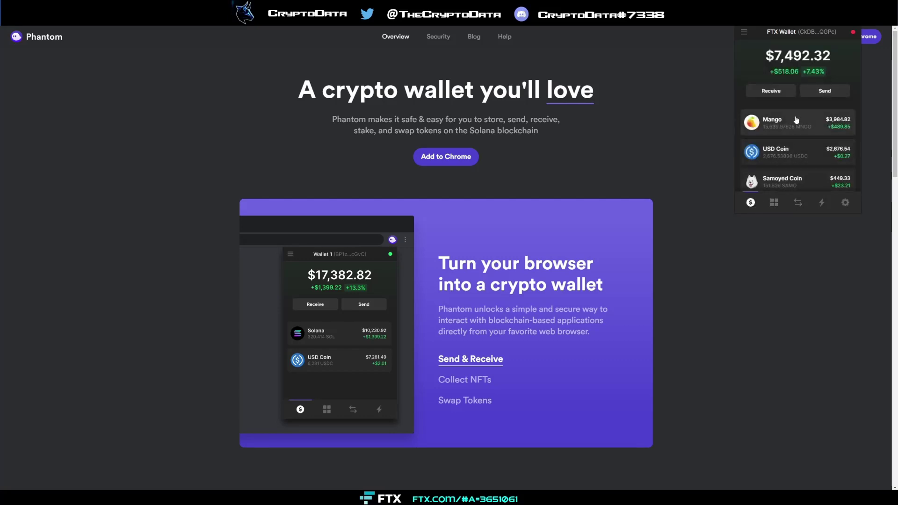
scroll(790, 141, down, 5)
scroll(790, 140, up, 5)
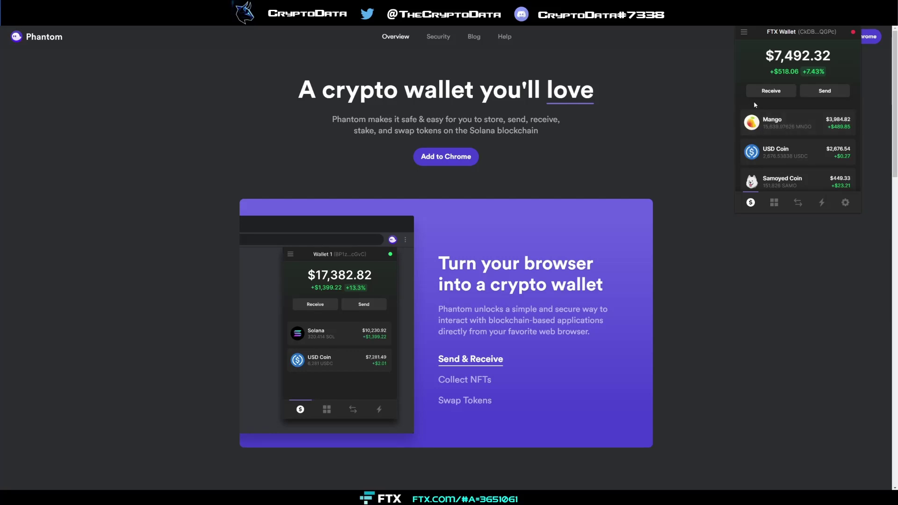
key(Escape)
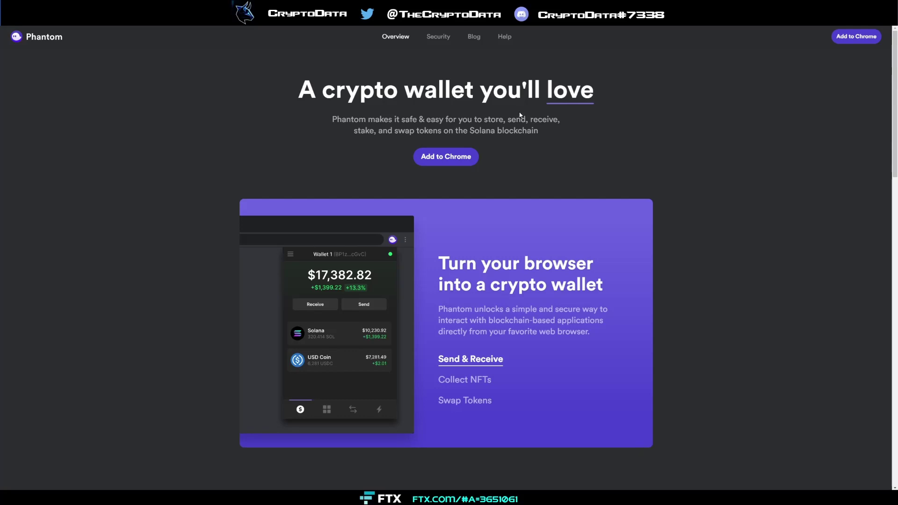
scroll(561, 148, down, 20)
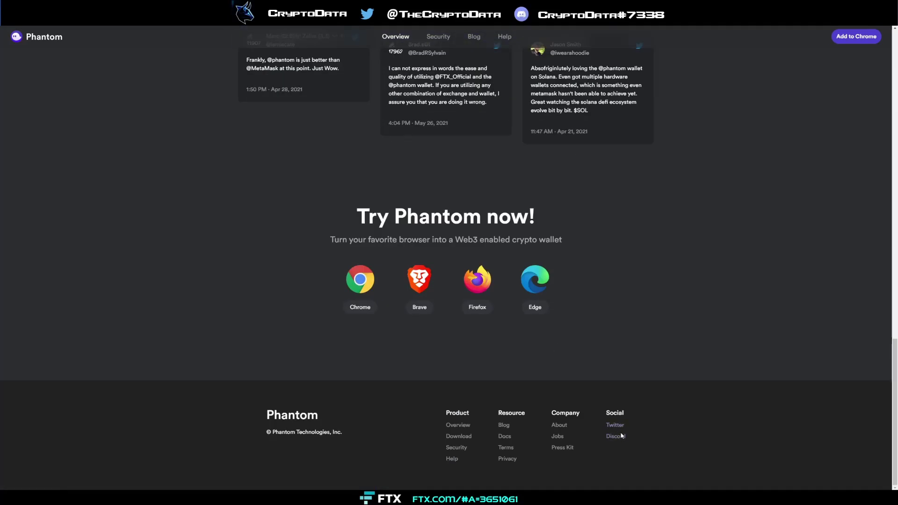
scroll(610, 428, up, 10)
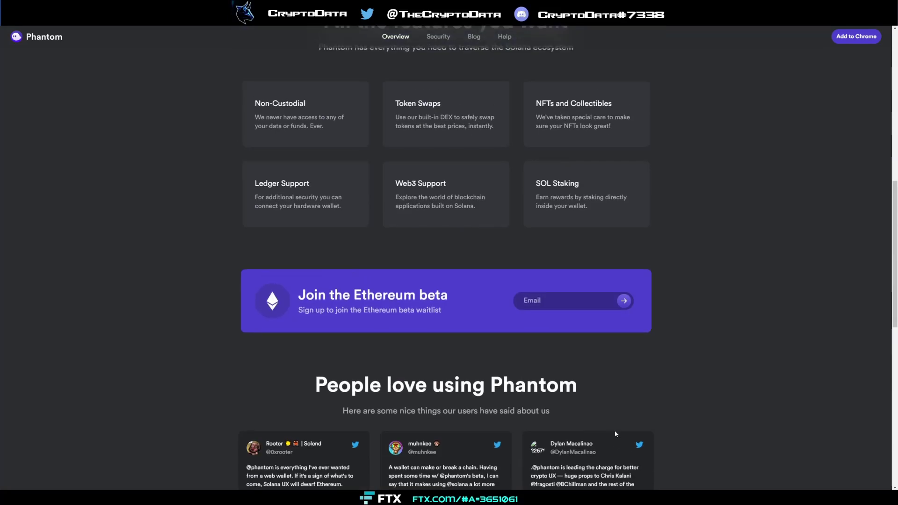
scroll(615, 431, up, 10)
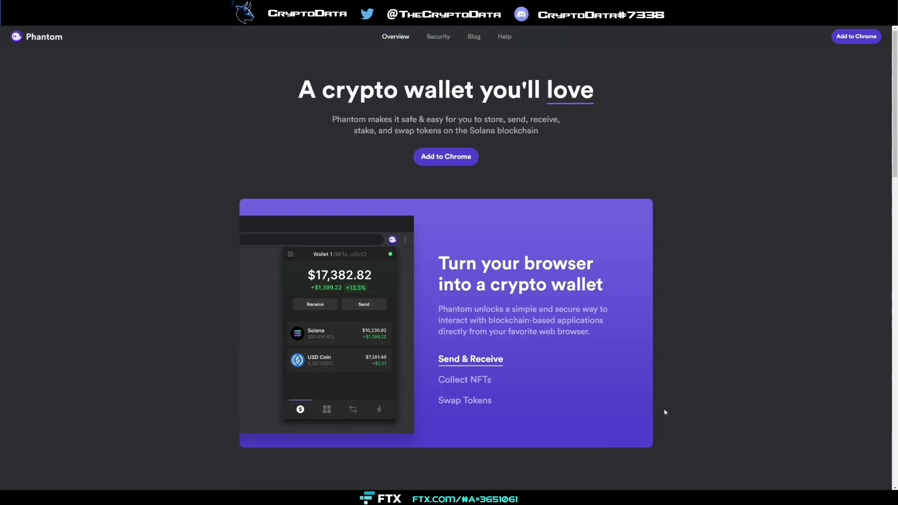